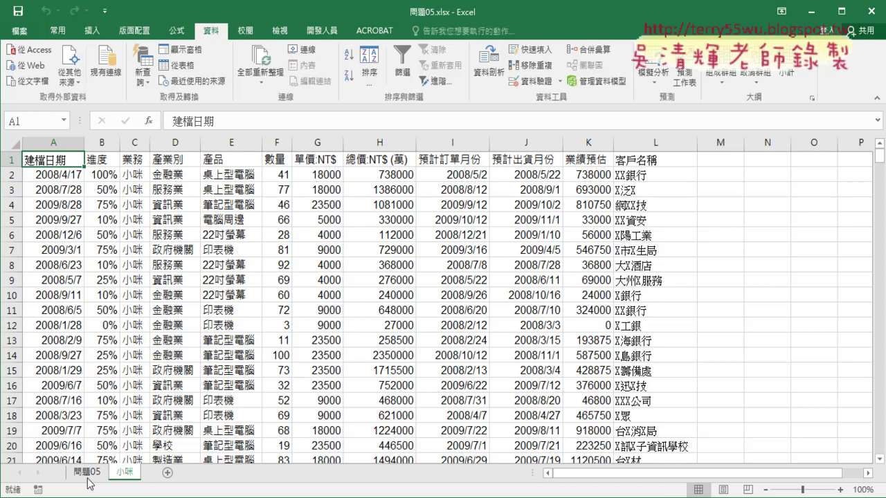
- Run the salesperson filter on 問題05 for AAA and dismiss the no-results message
left_click(88, 476)
left_click(727, 216)
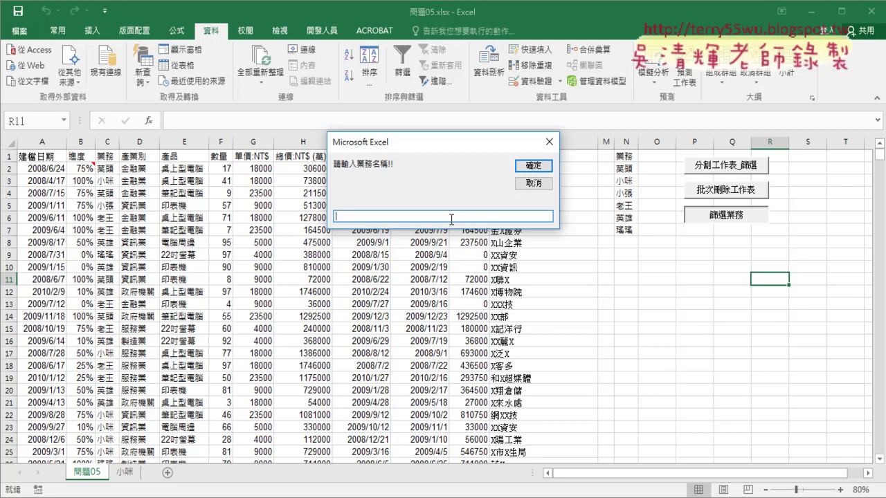
type("A")
type("AA")
left_click_drag(360, 216, 320, 218)
left_click(530, 167)
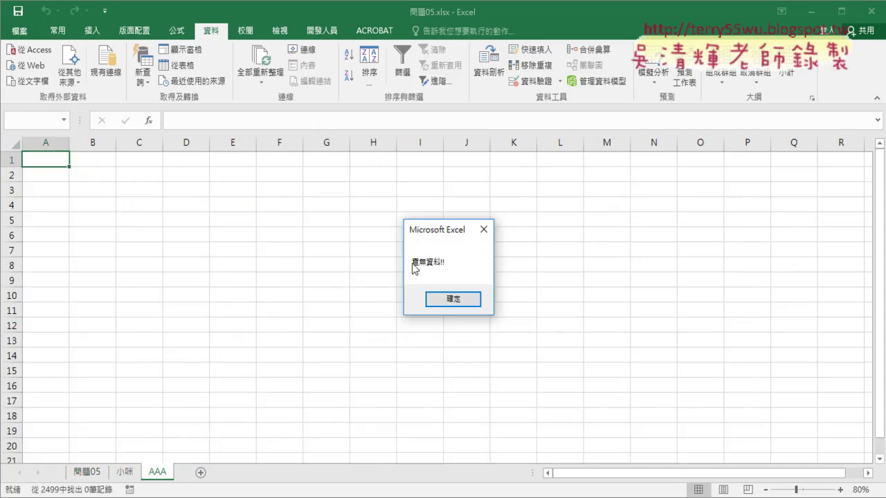
left_click(444, 303)
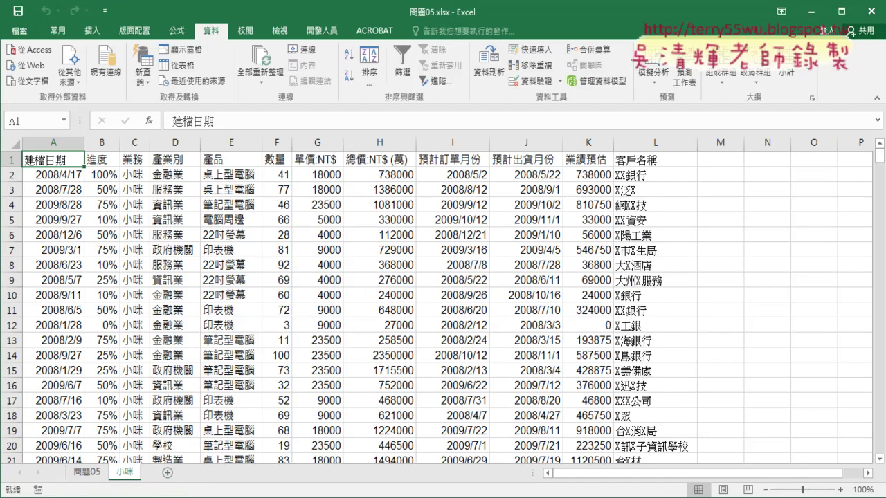
- In the VBA editor, inspect the 防呆3 If check's End(xlDown).Row expression and 1048576 literal
left_click(320, 32)
left_click(47, 64)
scroll(511, 279, "down", 1)
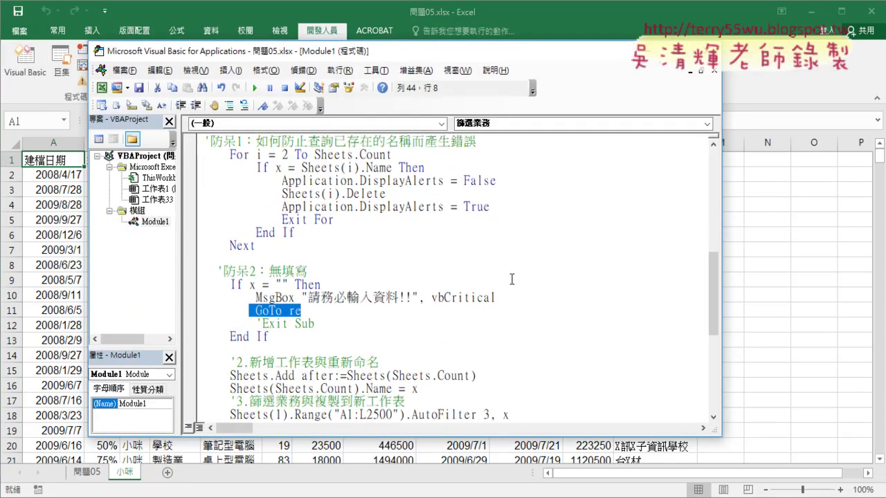
scroll(512, 279, "down", 2)
scroll(511, 279, "down", 2)
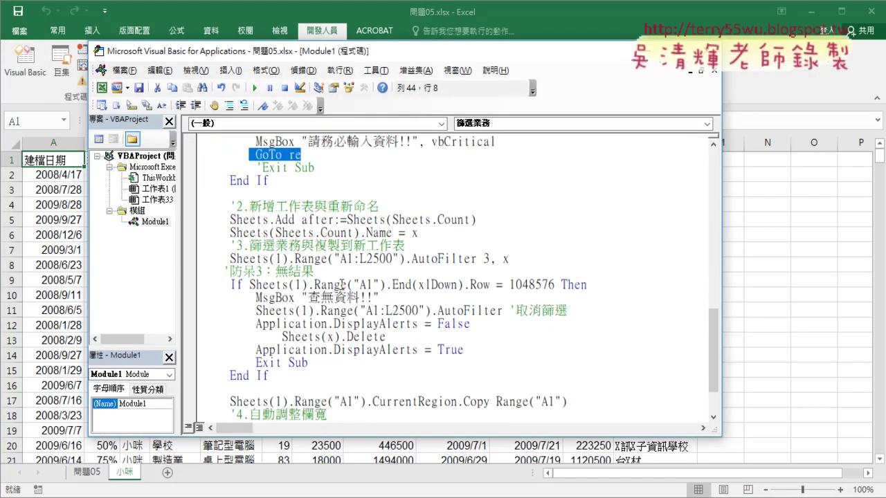
left_click_drag(249, 284, 493, 286)
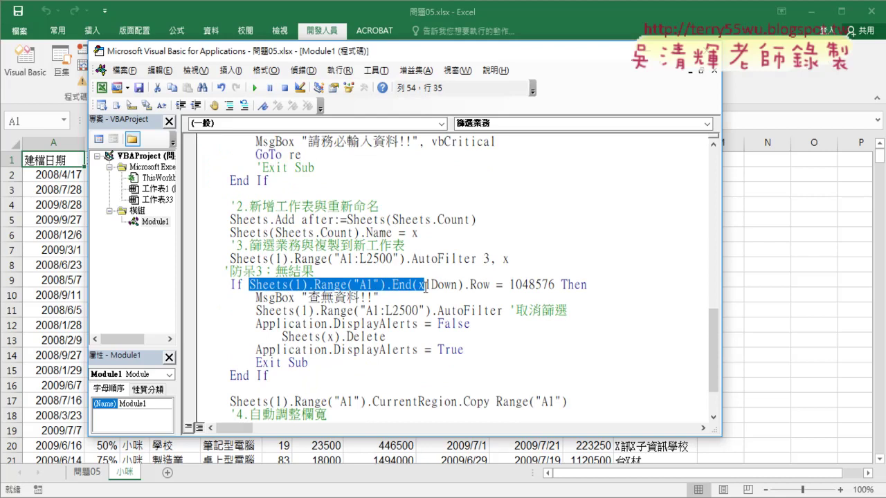
left_click(552, 285)
left_click_drag(554, 284, 509, 286)
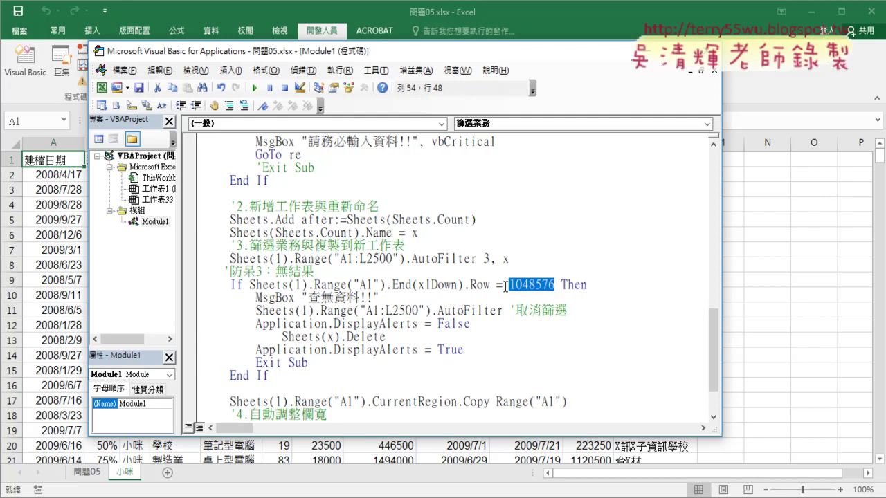
- Move the breakpoint from the If line to the no-results MsgBox line
left_click(194, 285)
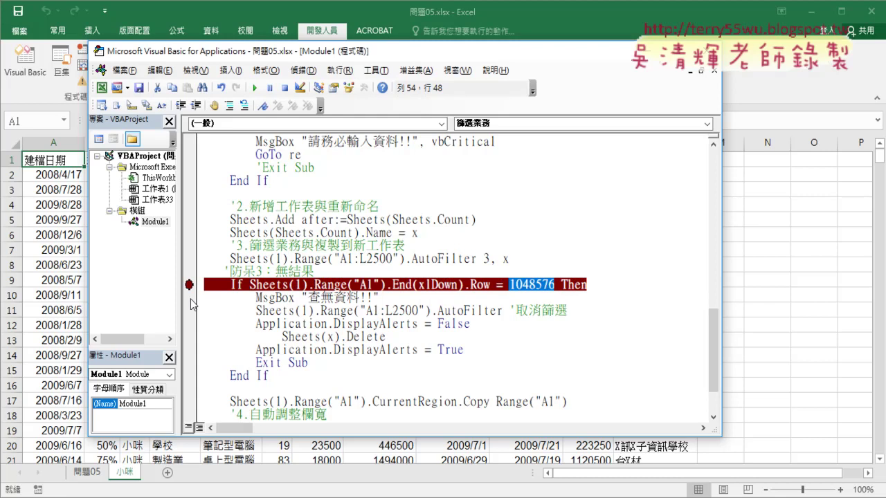
left_click(191, 284)
left_click(190, 297)
- Rerun the 問題05 filter with AAA and select Sheets(1).Range("A1").End(xlDown).Row in break mode
left_click(809, 365)
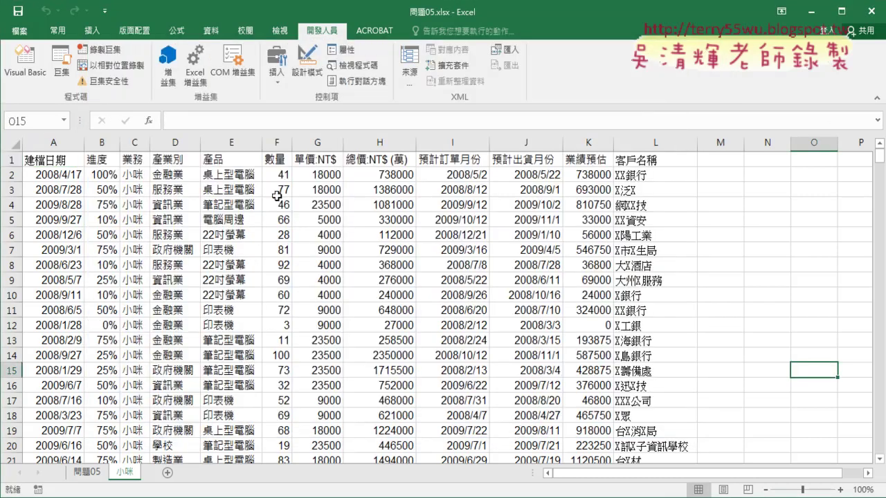
left_click(97, 472)
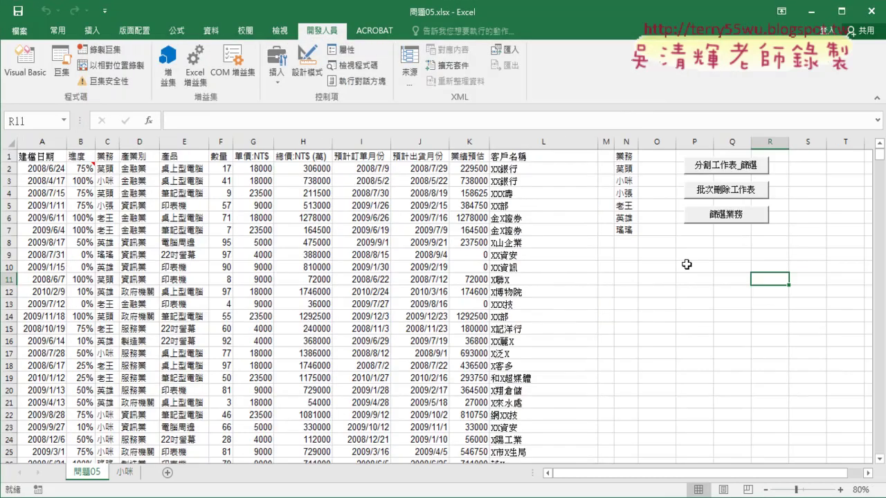
left_click(724, 218)
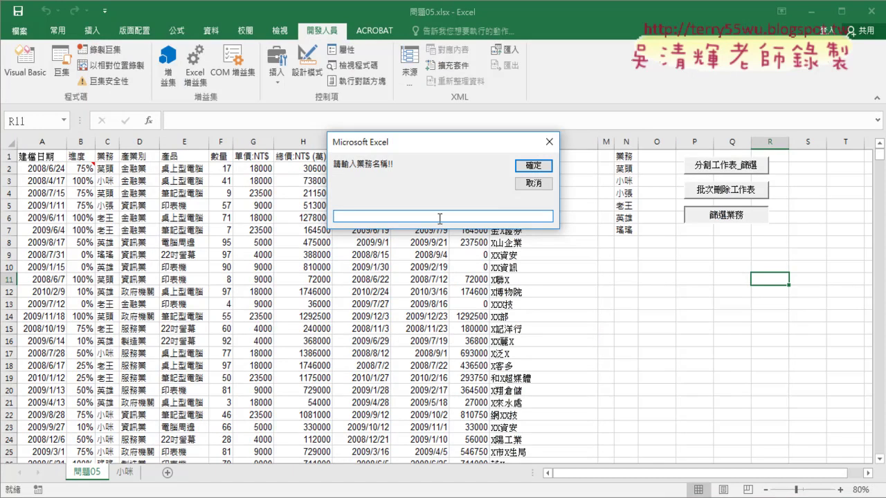
type("AAA")
left_click(530, 166)
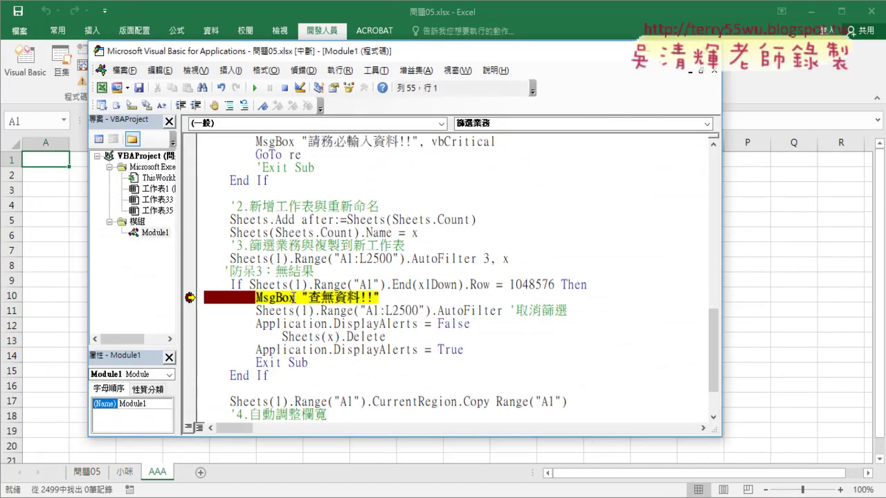
left_click_drag(249, 285, 491, 288)
left_click_drag(493, 51, 632, 59)
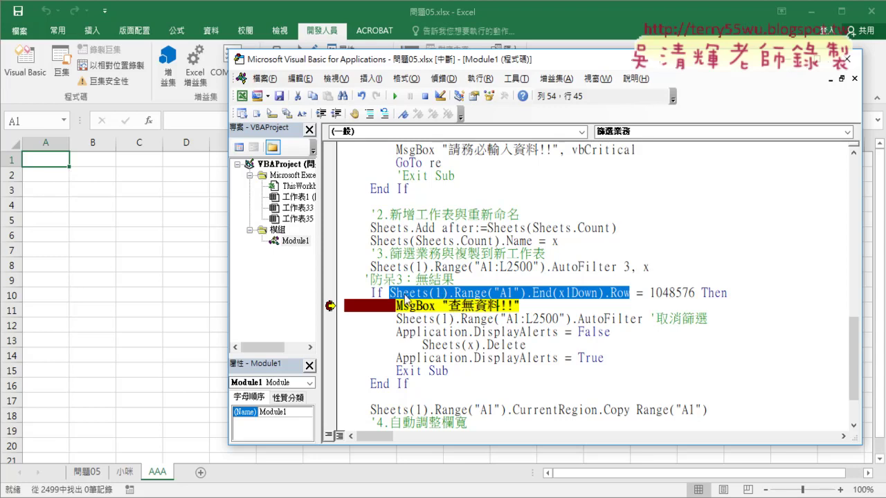
- On the filtered 問題05 sheet, jump from A1 down to row 1048576, then reopen the paused code
left_click(88, 475)
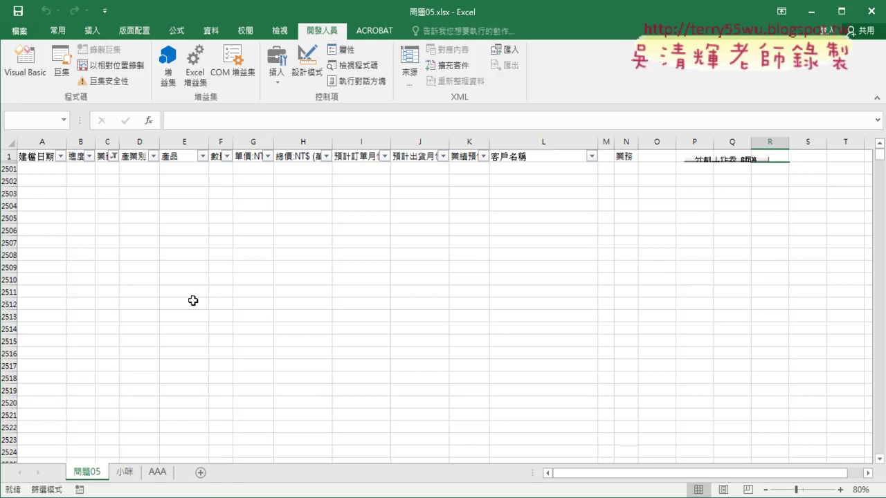
left_click(34, 157)
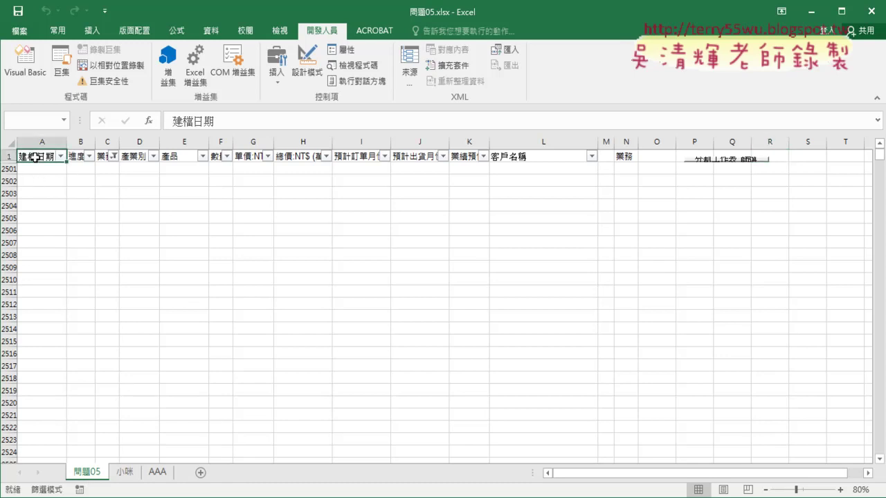
key("ctrl+Down")
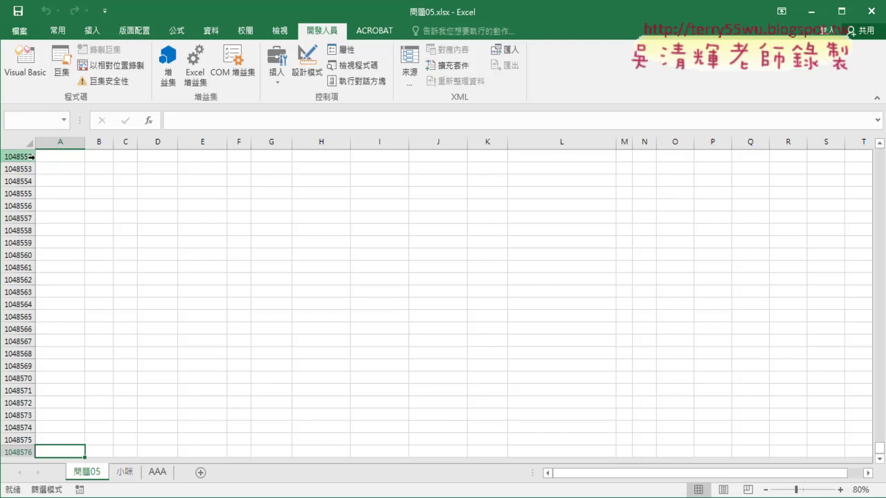
left_click(25, 60)
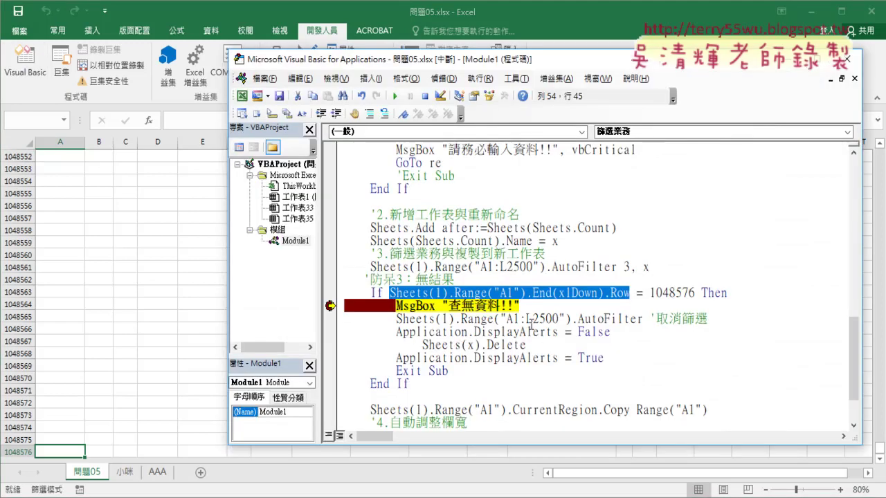
left_click_drag(642, 319, 395, 319)
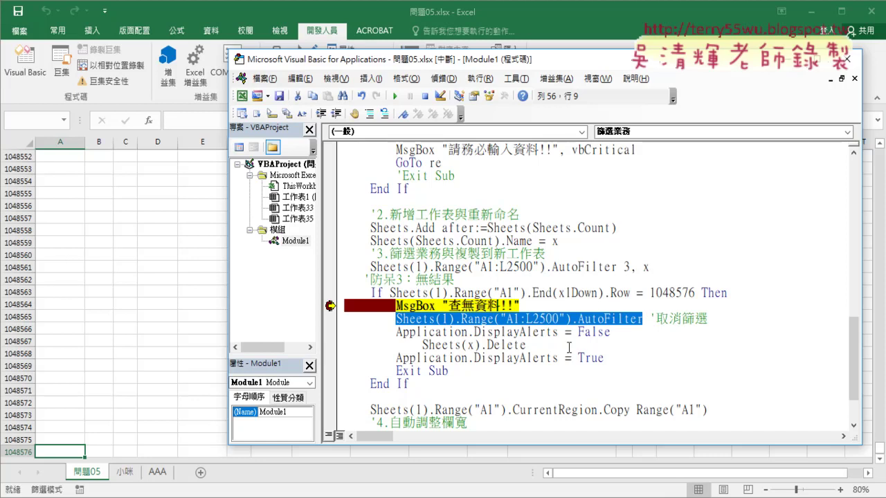
left_click_drag(603, 357, 325, 339)
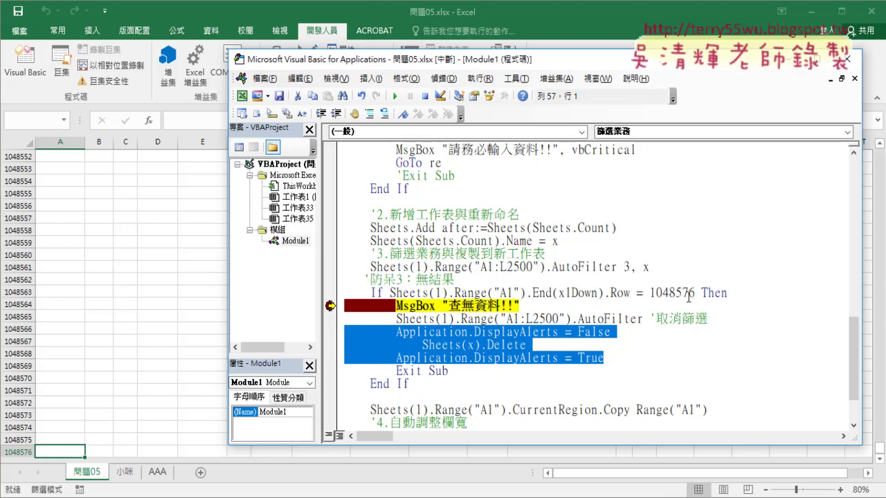
left_click_drag(694, 293, 651, 298)
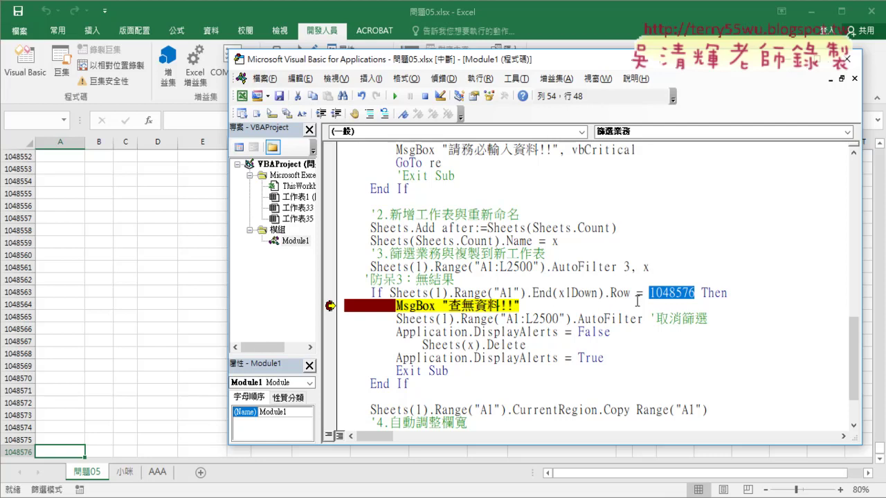
- Evaluate ? cells.Rows.Count in the Immediate window, printing 1048576
key("ctrl+g")
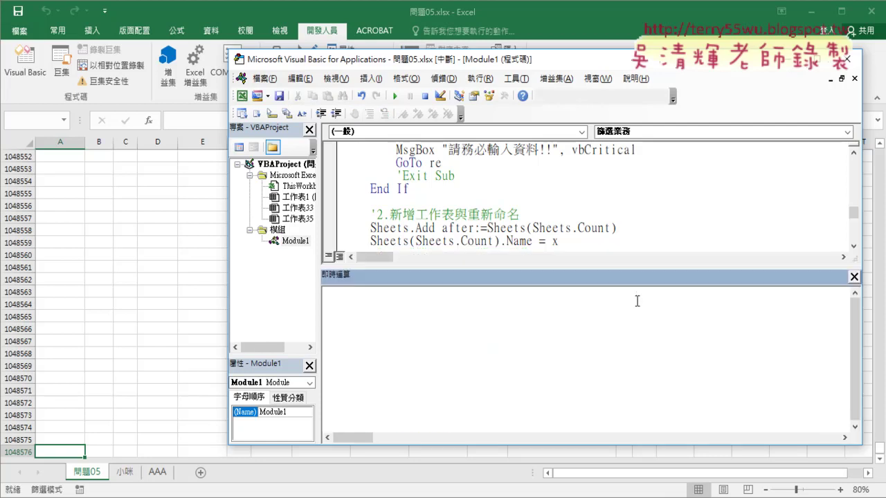
type("? ")
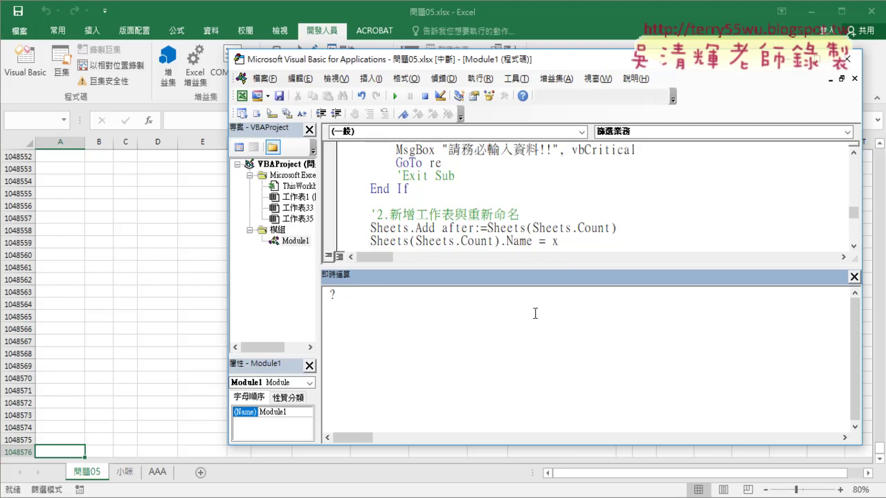
type("cell")
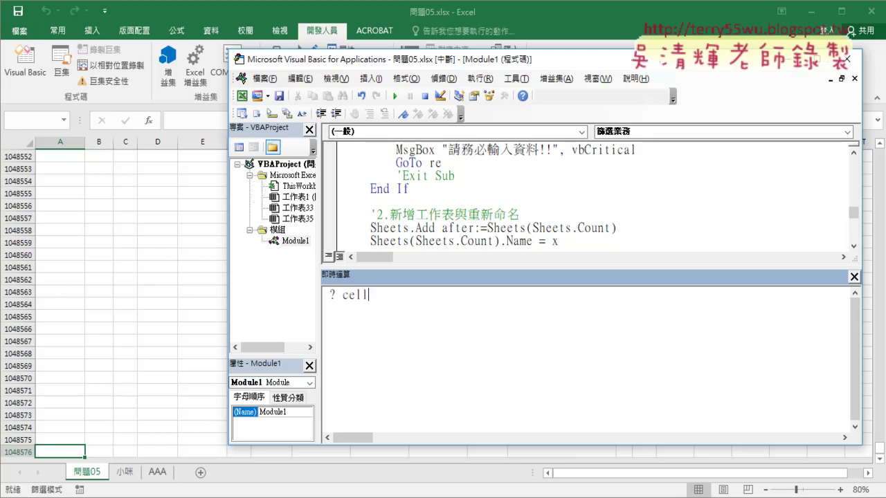
type("s")
type(".")
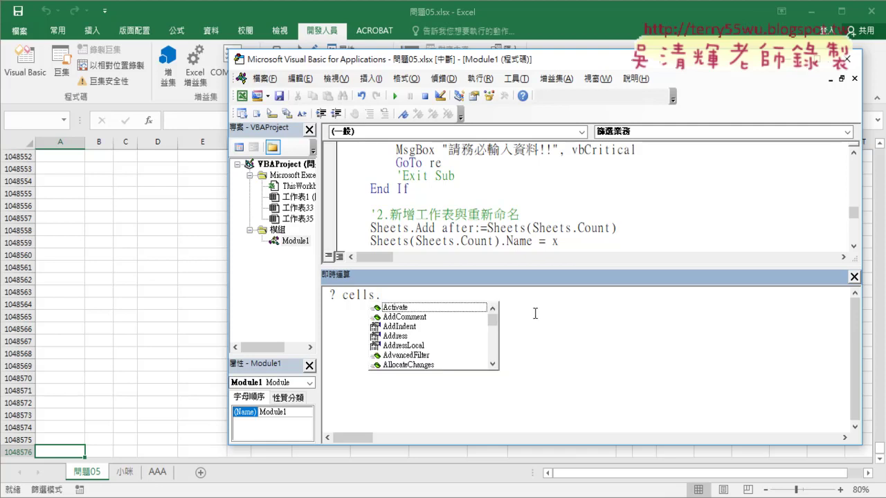
type("r")
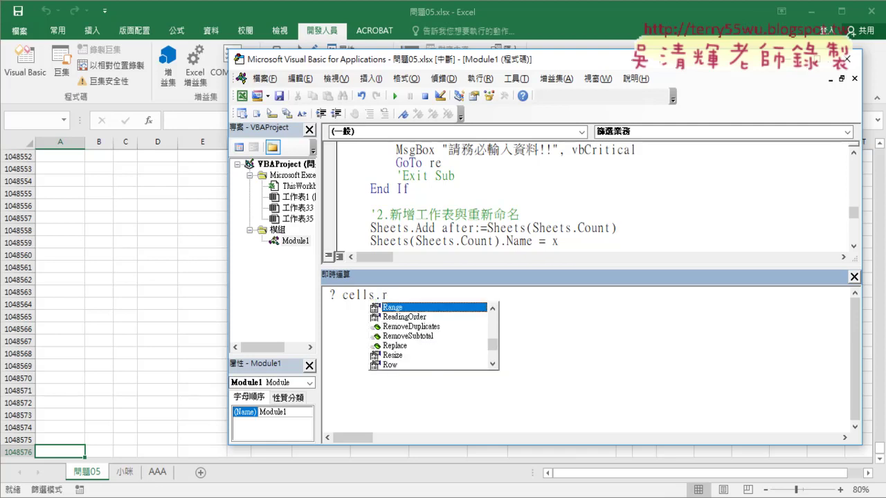
type("ow")
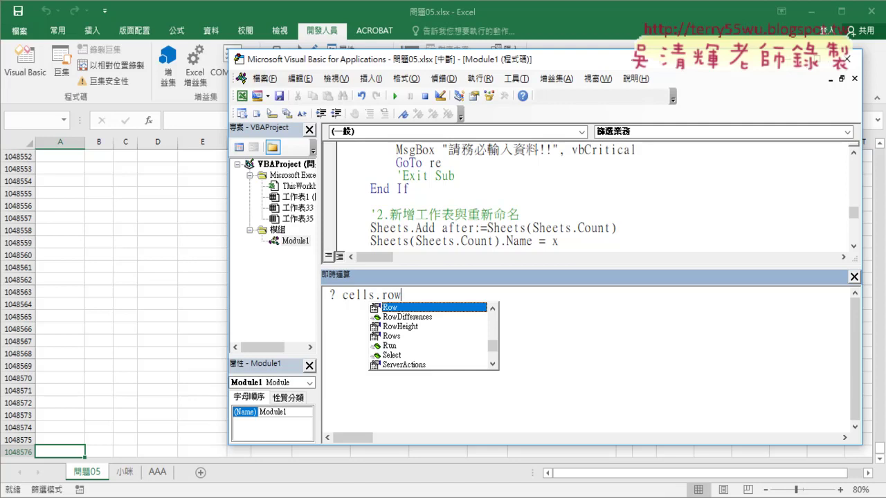
left_click(391, 335)
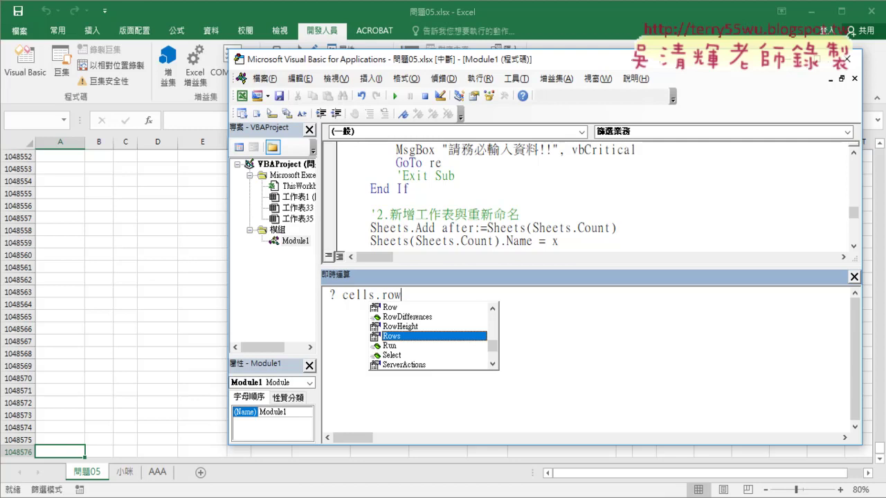
key("Tab")
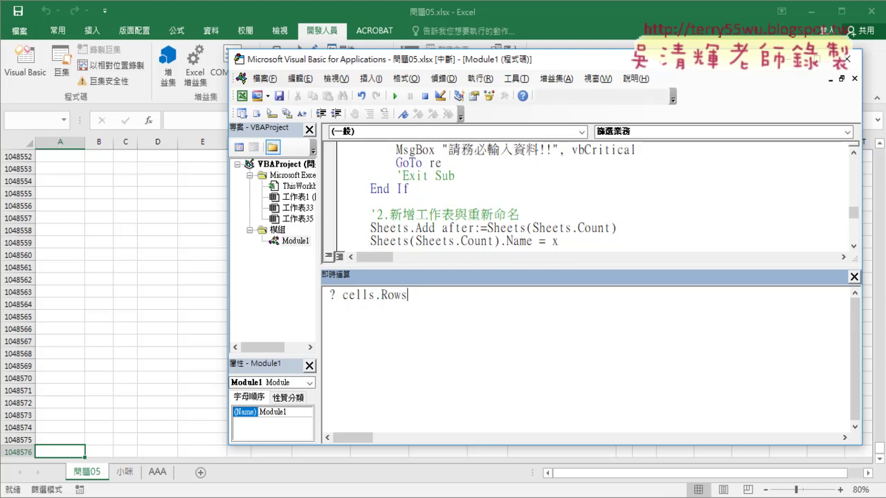
type(".c")
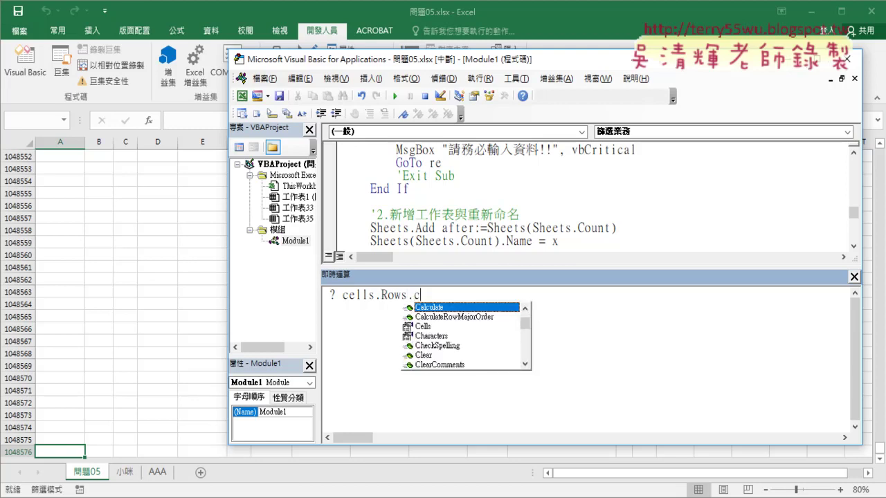
type("o")
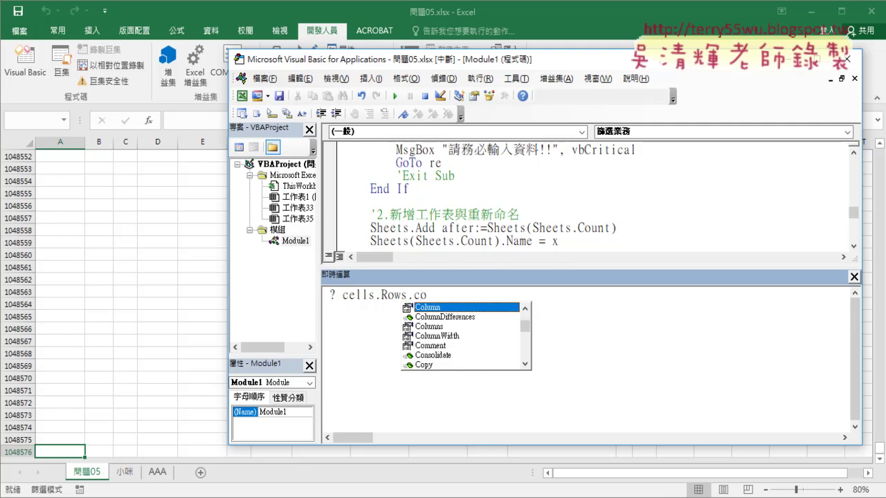
type("u")
key("Tab")
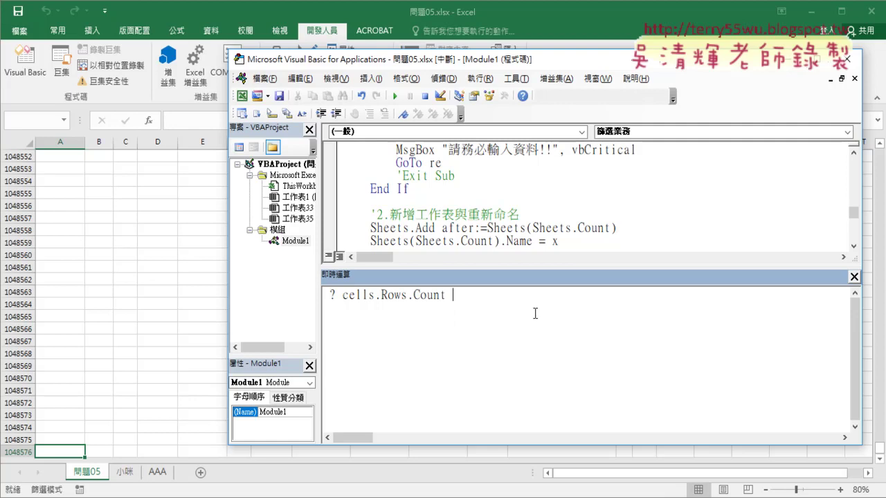
key("Return")
key("Return")
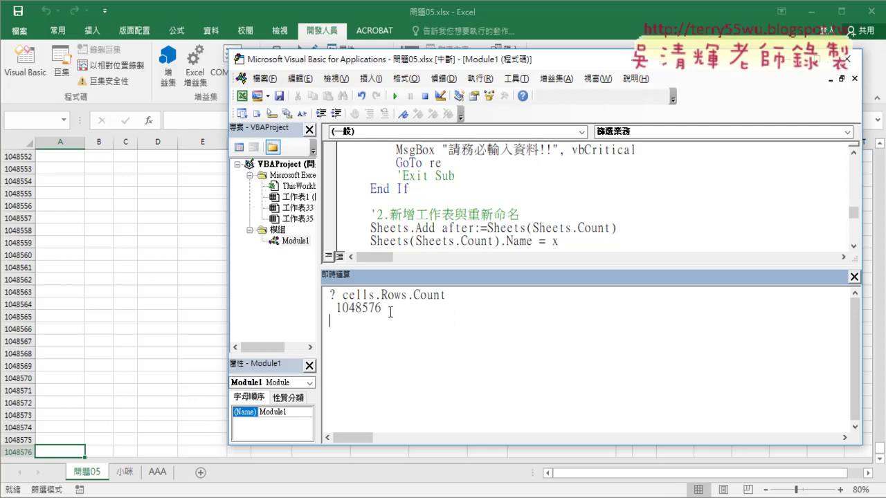
- Copy the cells.Rows.Count expression and re-evaluate the row count query
mouse_move(391, 312)
left_mouse_down()
mouse_move(329, 308)
mouse_move(447, 294)
left_mouse_up()
mouse_move(394, 295)
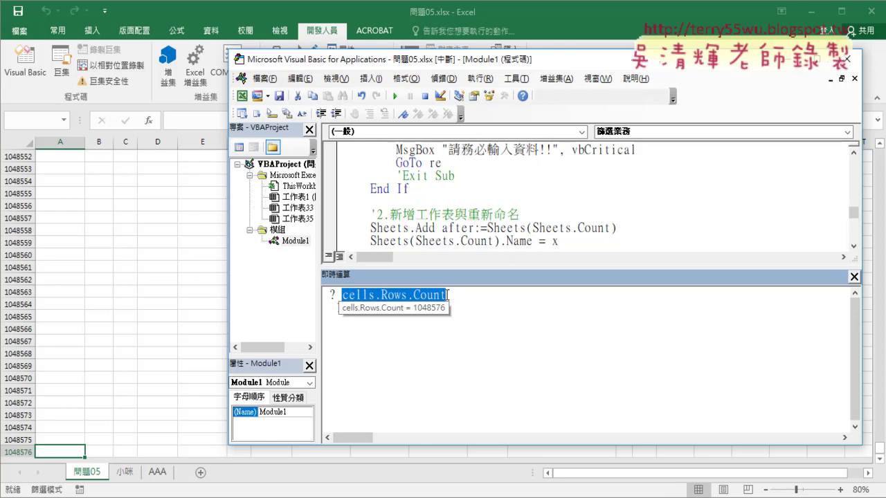
key("Return")
left_click(472, 305)
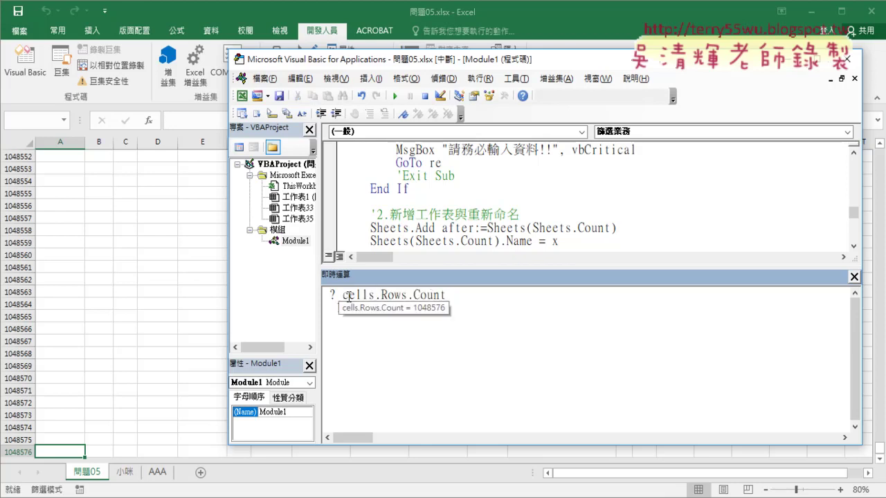
left_click_drag(342, 295, 447, 295)
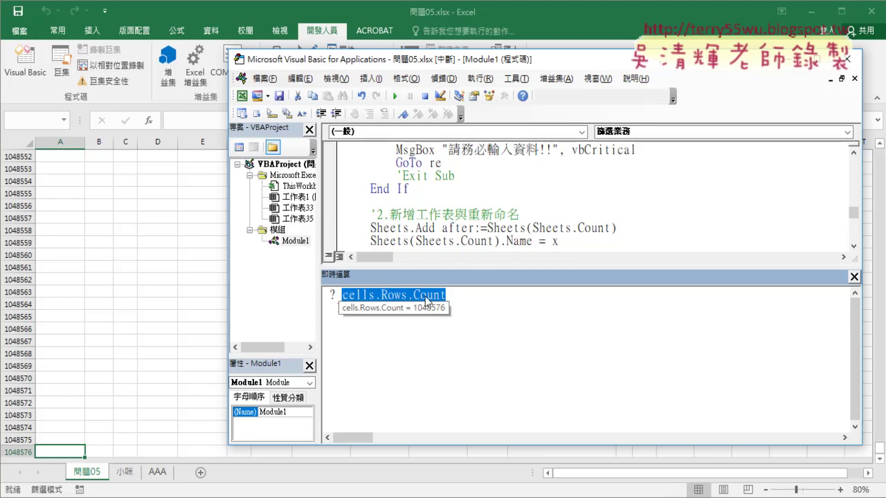
right_click(426, 299)
left_click(450, 323)
left_click(451, 296)
key("Return")
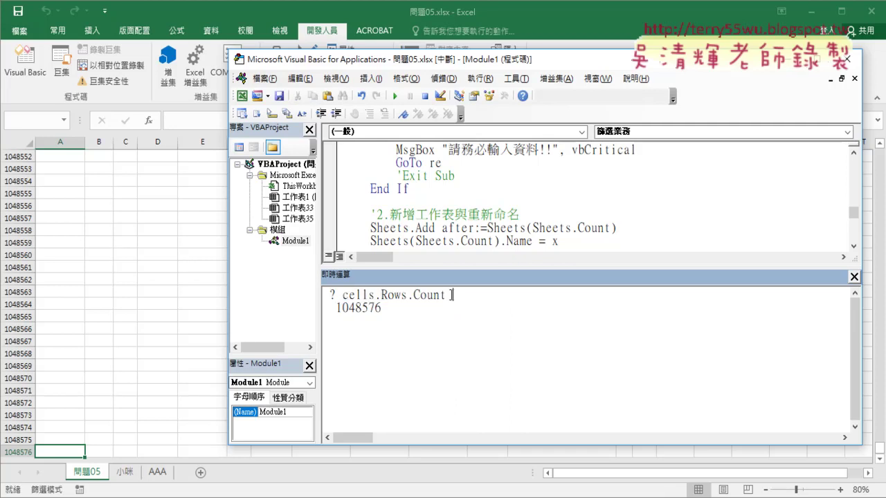
- Replace .Rows.Count with .rows, then erase the cells.rows query text
left_click_drag(451, 295, 373, 295)
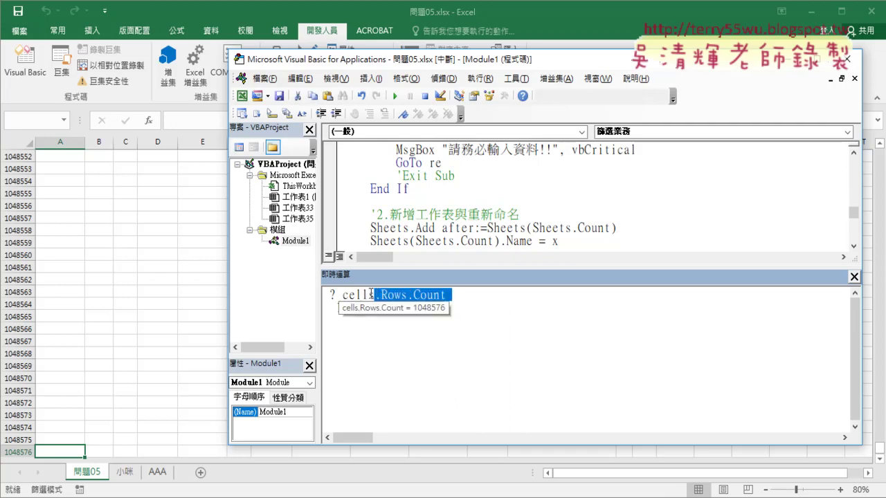
key("Delete")
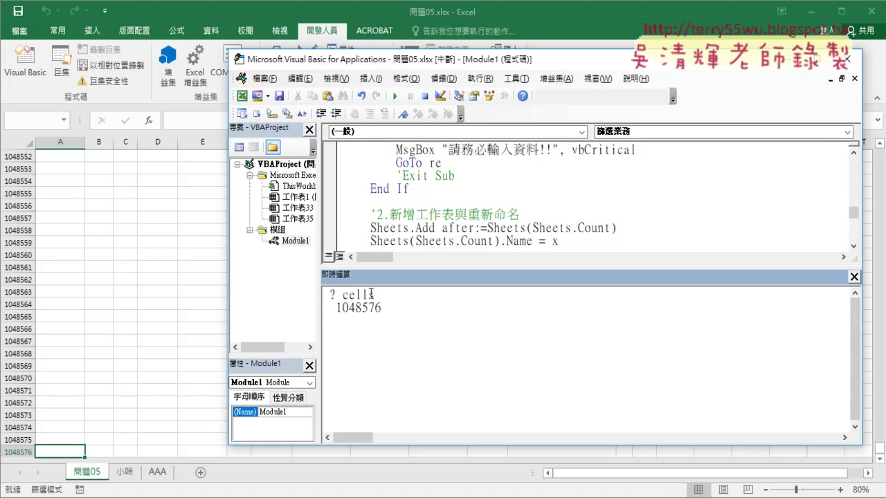
type(".")
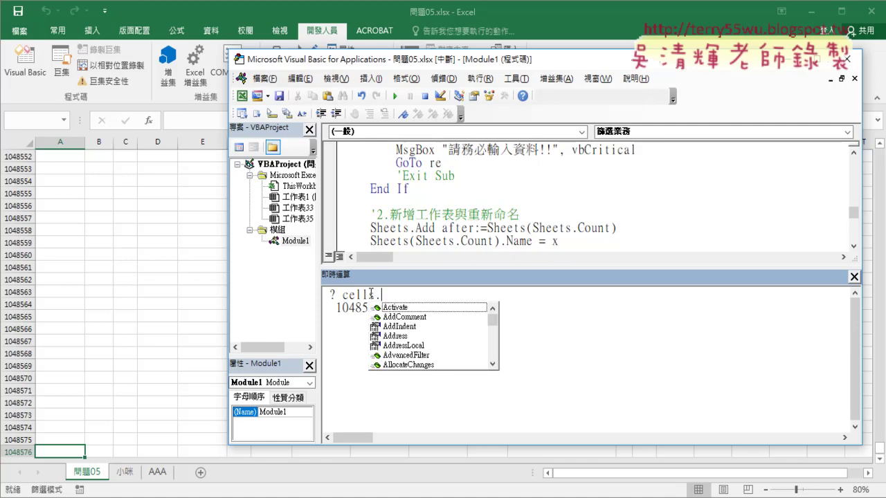
type("row")
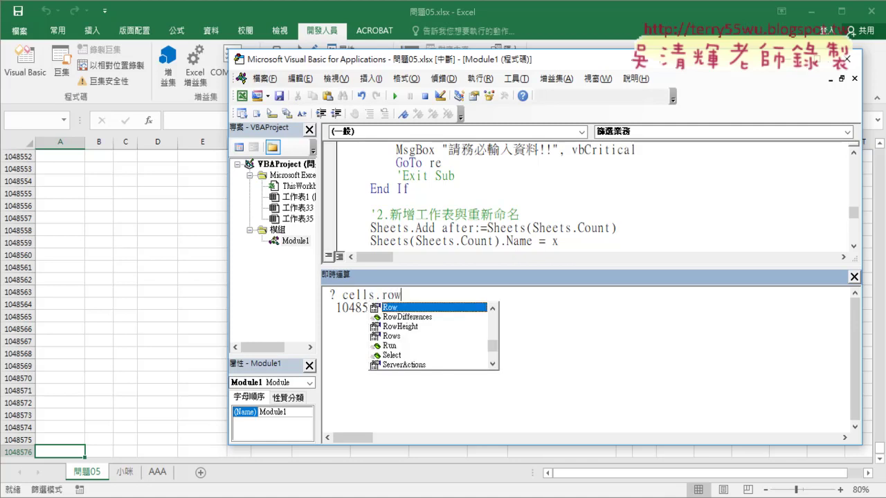
type("s")
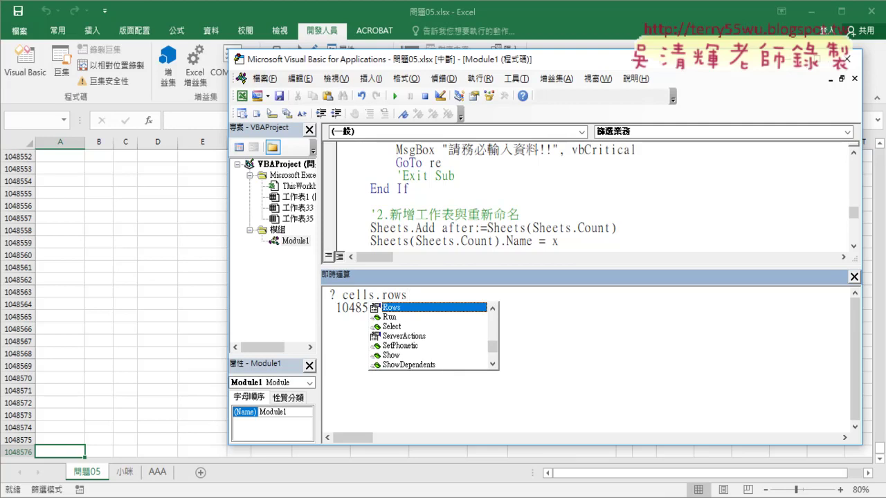
key("Escape")
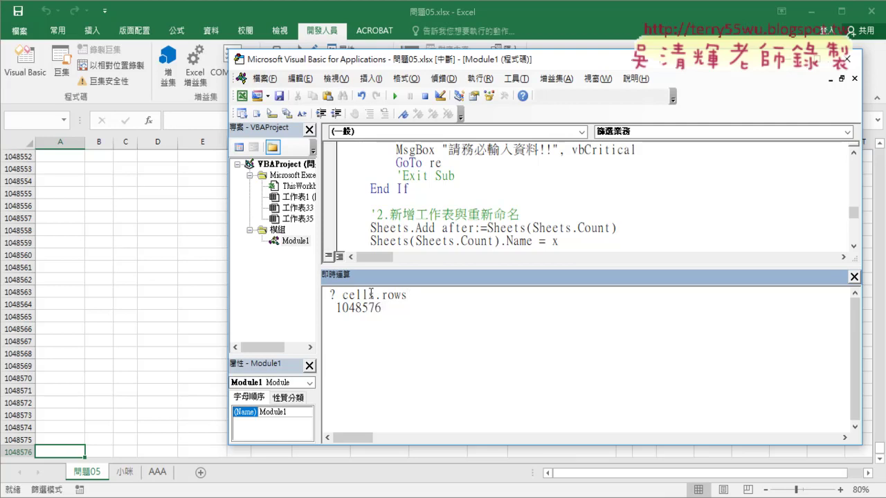
key("Delete")
key("Delete")
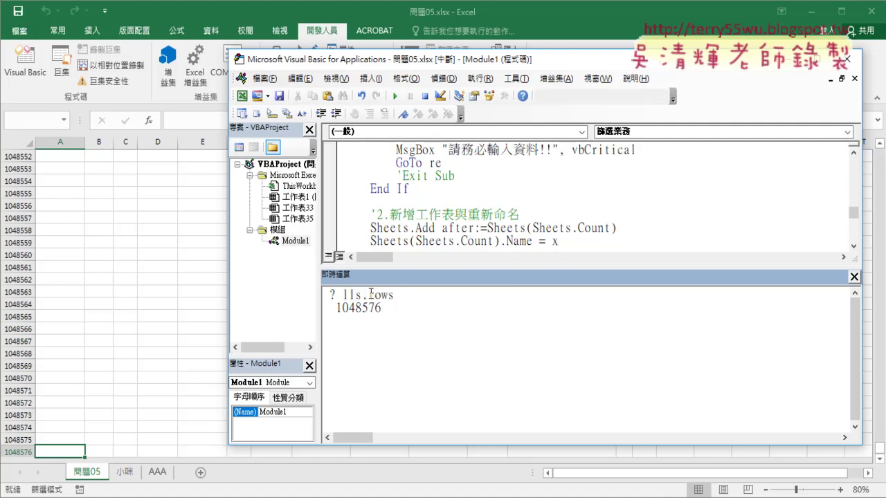
key("Delete")
key("Delete")
key("Delete")
key("Delete")
key("Delete")
key("Delete")
key("Delete")
key("Delete")
key("Delete")
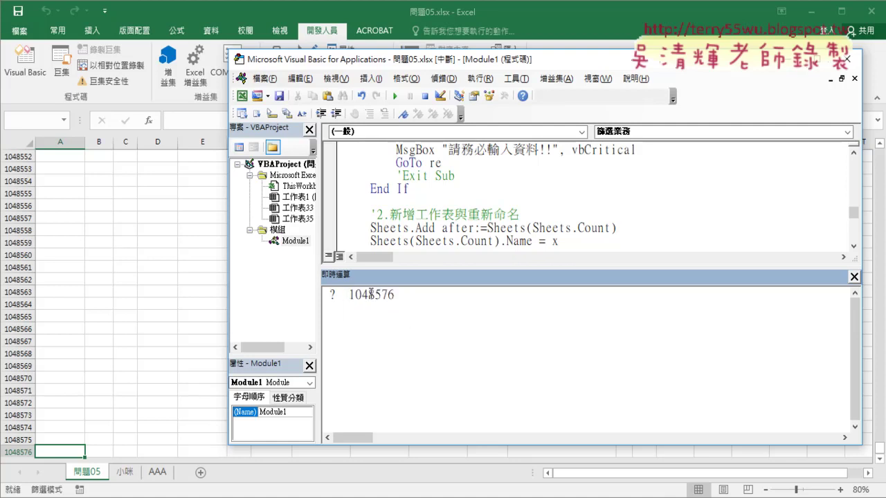
key("Delete")
key("Delete")
key("Delete")
key("Delete")
key("Delete")
key("Delete")
- Retype the query as ? cells.rows.Count and copy the cells.rows.Count expression
type("sheet")
type("s.r")
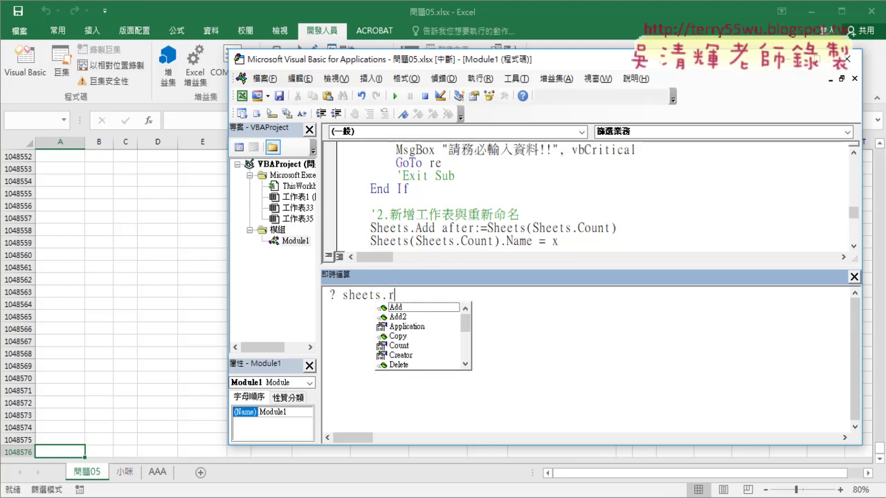
type("ow")
type("s")
key("BackSpace")
key("BackSpace")
key("BackSpace")
key("BackSpace")
key("BackSpace")
key("BackSpace")
key("BackSpace")
key("BackSpace")
key("BackSpace")
key("BackSpace")
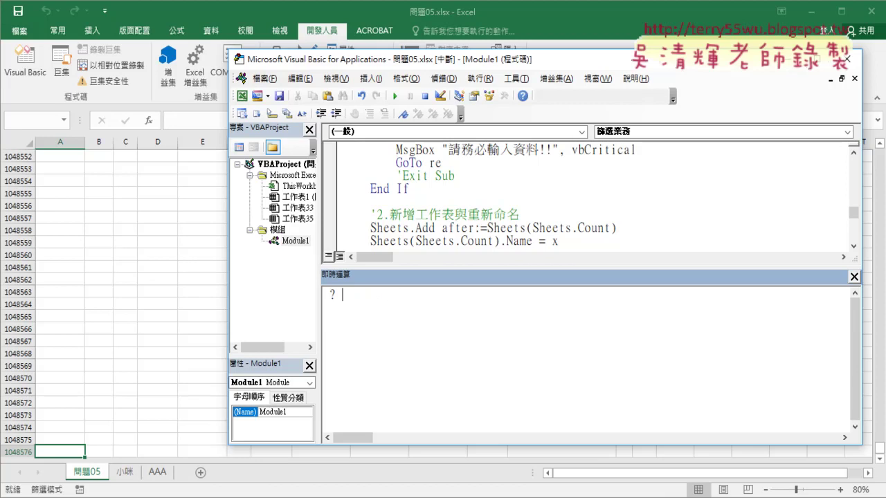
type("cels")
type(".row")
type("l")
key("End")
type("s")
type(".co")
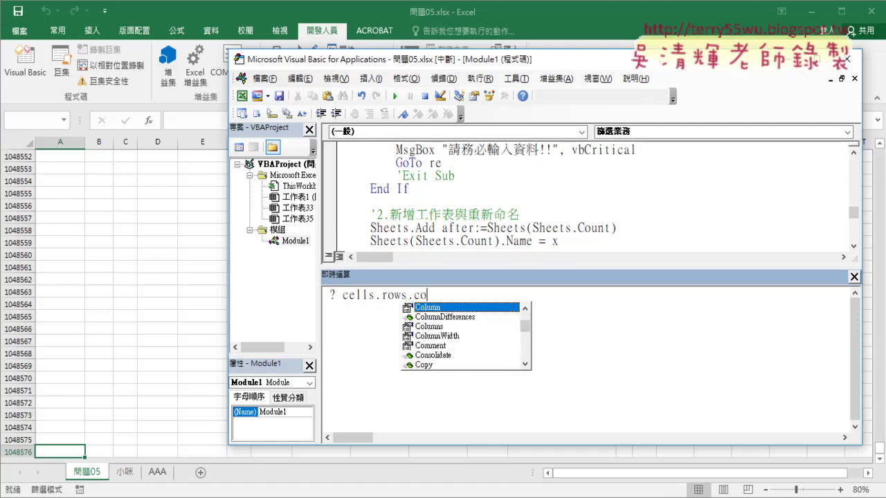
type("u")
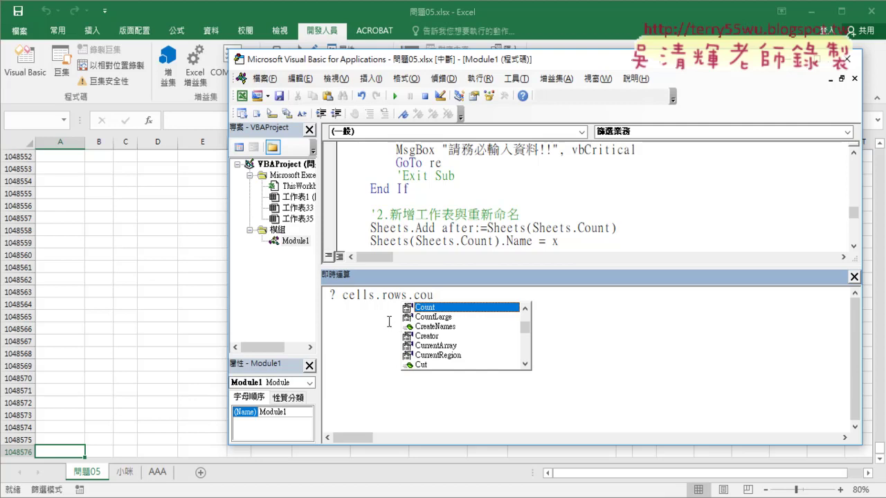
double_click(422, 307)
left_click_drag(451, 296, 342, 295)
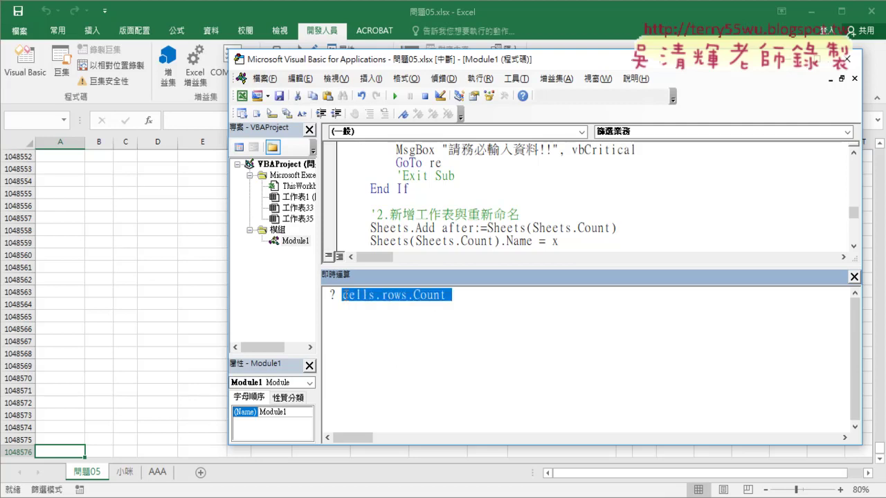
right_click(342, 295)
left_click(388, 318)
- Paste Cells.Rows.Count over 1048576 in the If check, then continue past the 查無資料!! message
left_click(854, 276)
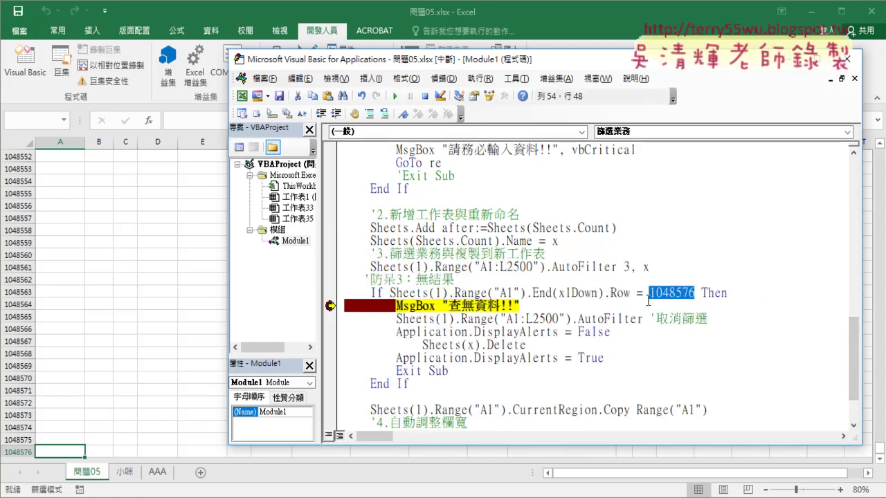
right_click(668, 297)
left_click(691, 338)
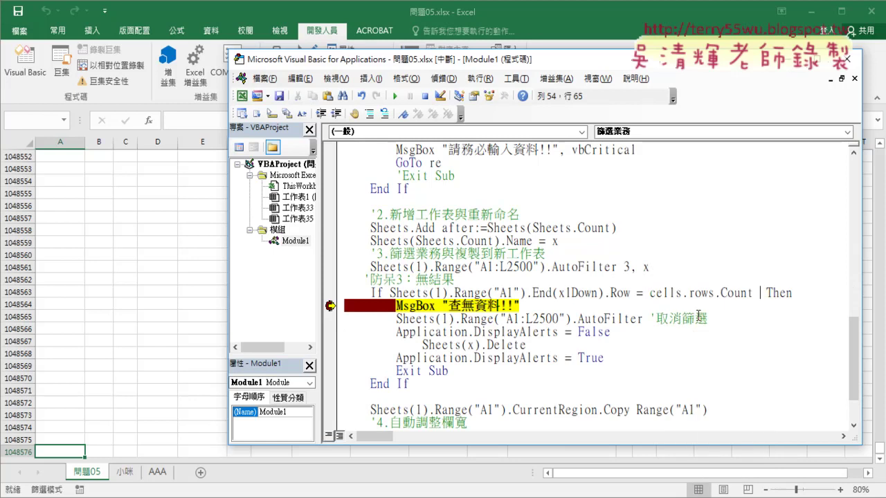
left_click(683, 267)
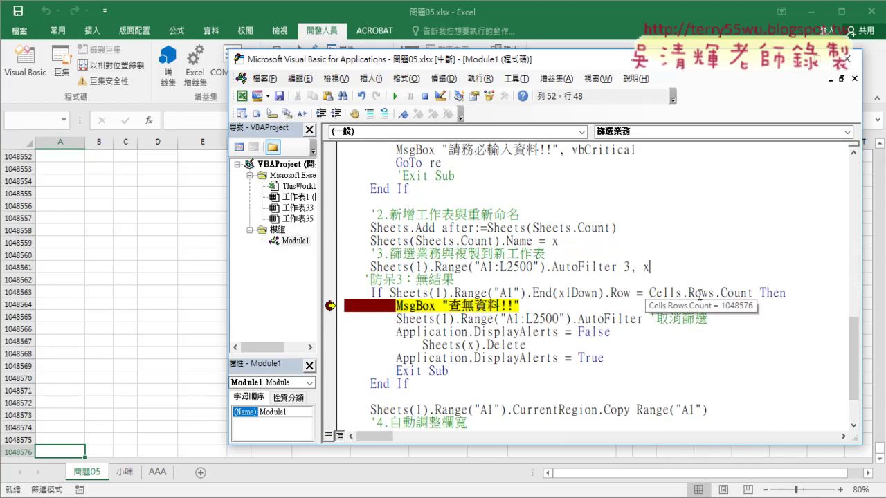
left_click_drag(649, 293, 753, 292)
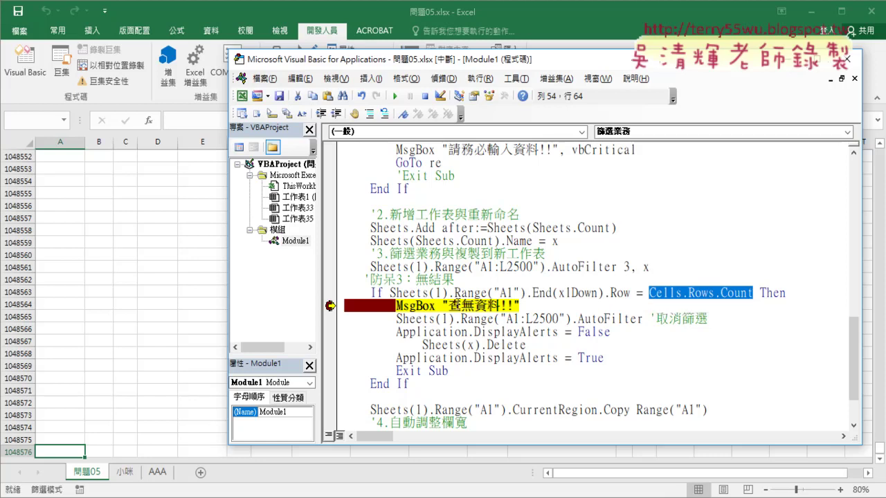
left_click(395, 96)
left_click(443, 305)
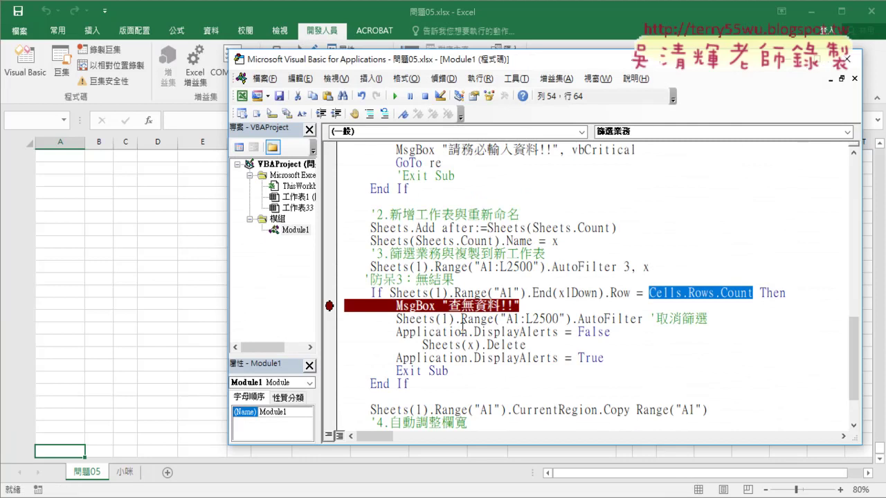